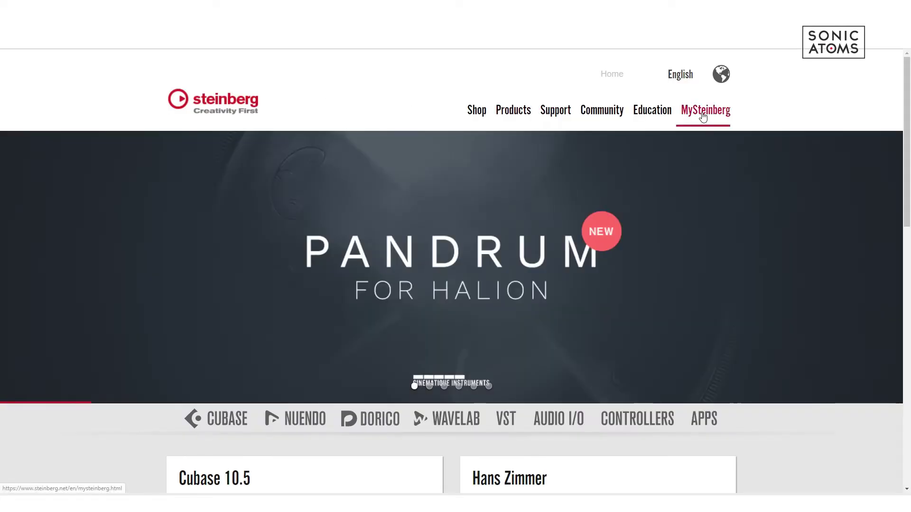
- Start a new Steinberg ID from MySteinberg, entering the account email and the password twice
left_click(702, 116)
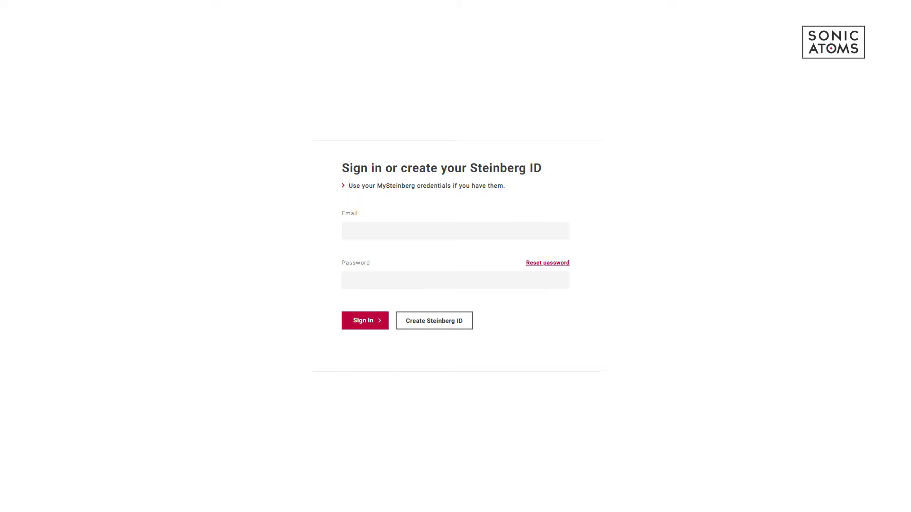
left_click(434, 321)
type("youremail@yourdomain.com")
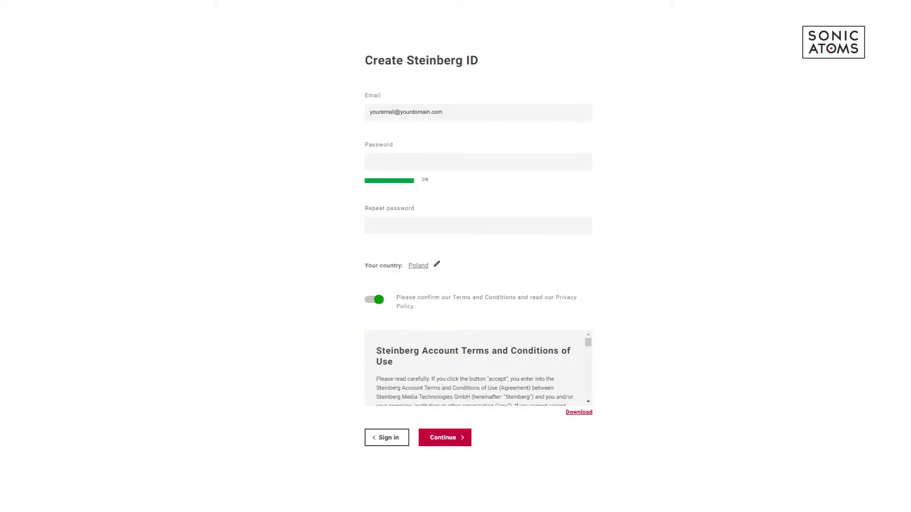
key("Tab")
type("************")
key("Tab")
type("************")
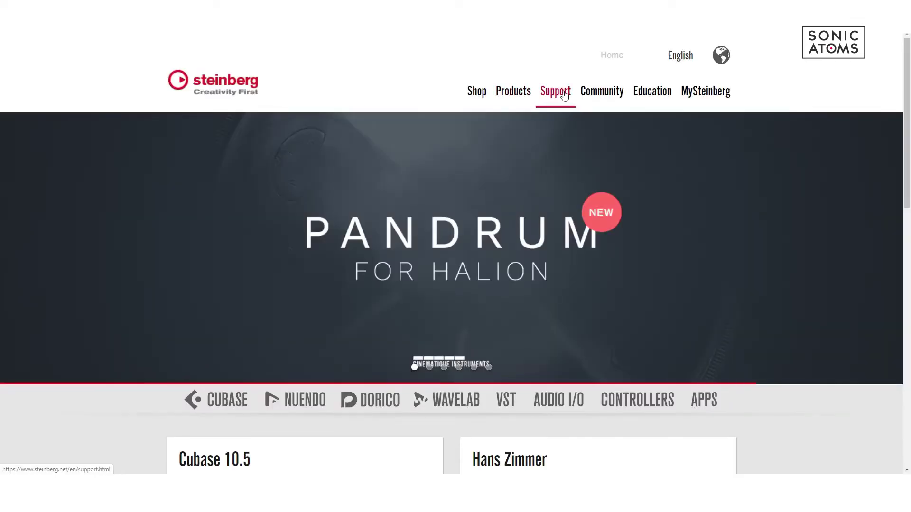
- Go to Support > Downloads and pick eLicenser Control from the Download Software list
left_click(565, 95)
scroll(135, 272, "down", 10)
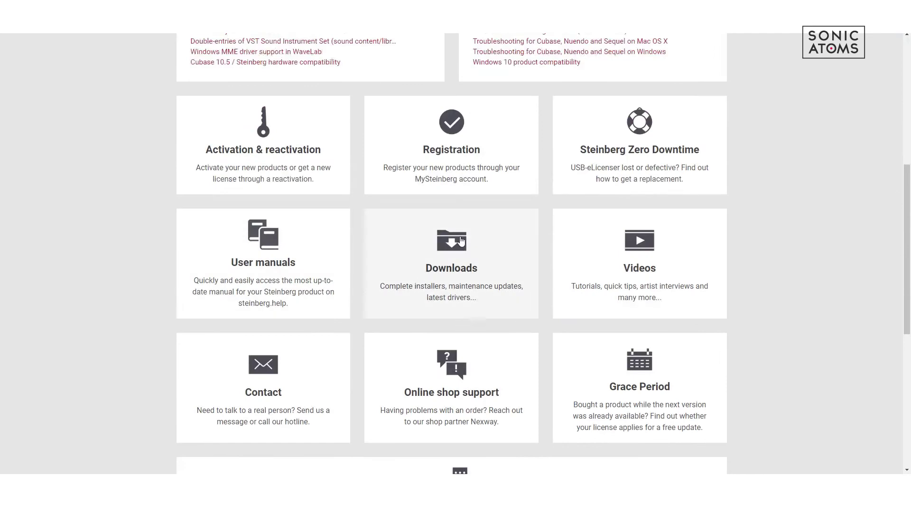
left_click(461, 241)
scroll(332, 256, "down", 3)
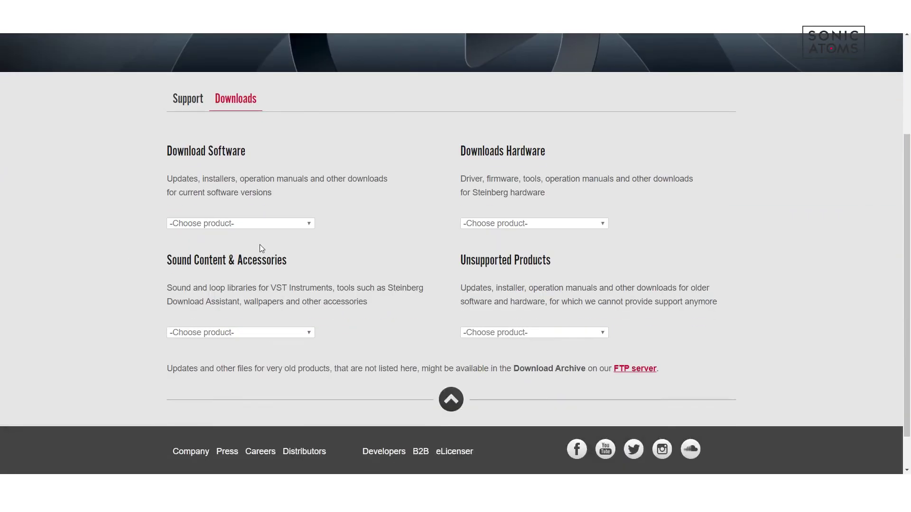
left_click(287, 226)
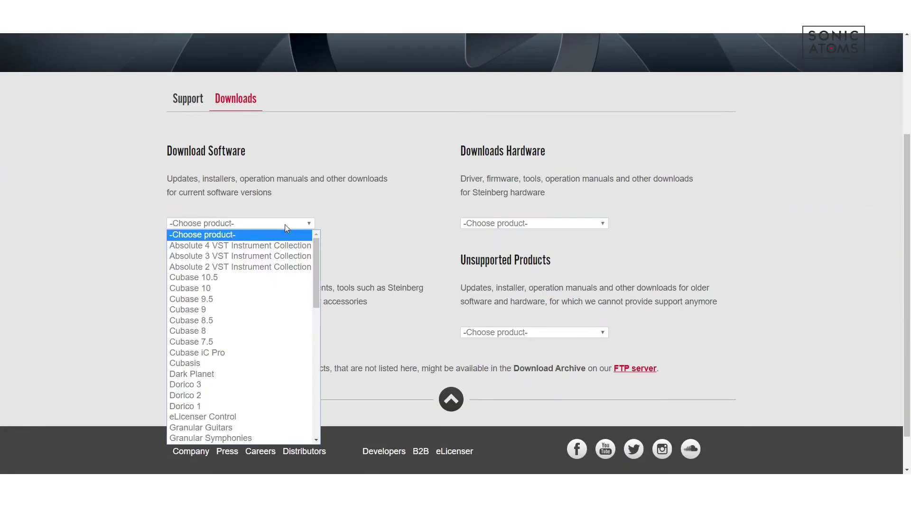
left_click(223, 417)
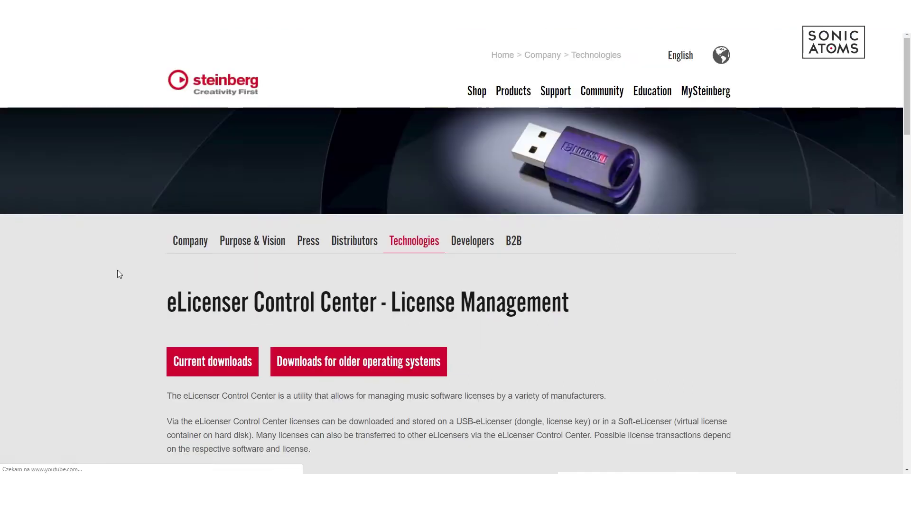
scroll(124, 263, "down", 15)
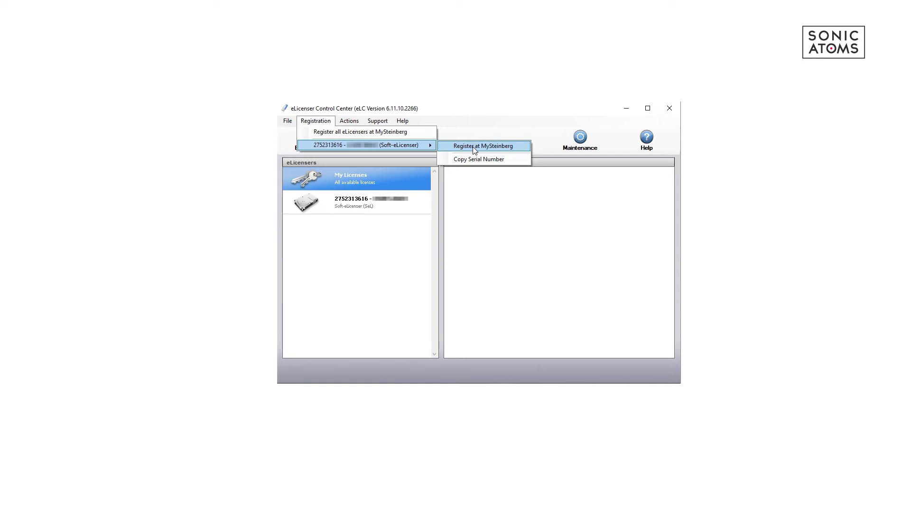
- Register the Soft-eLicenser at MySteinberg, signing in with the Steinberg ID email and password
left_click(474, 146)
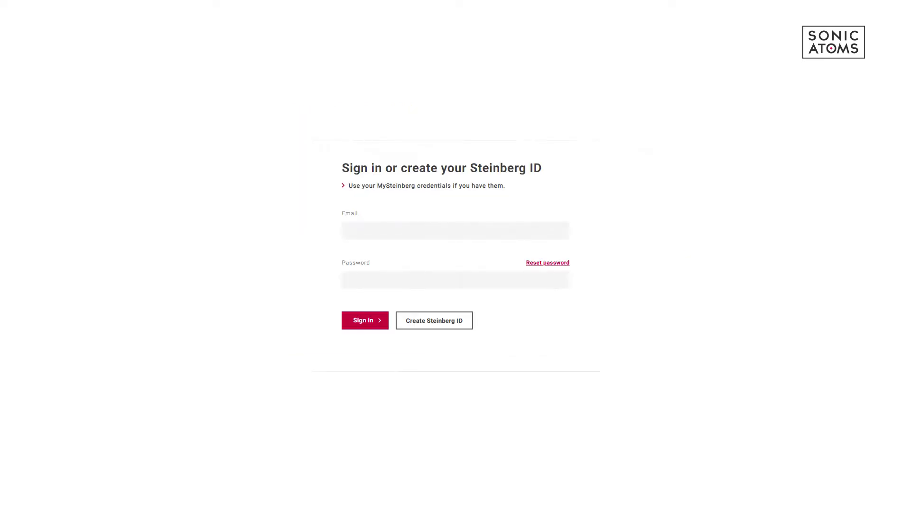
type("youremail@yourdomain.com")
key("Tab")
type("************")
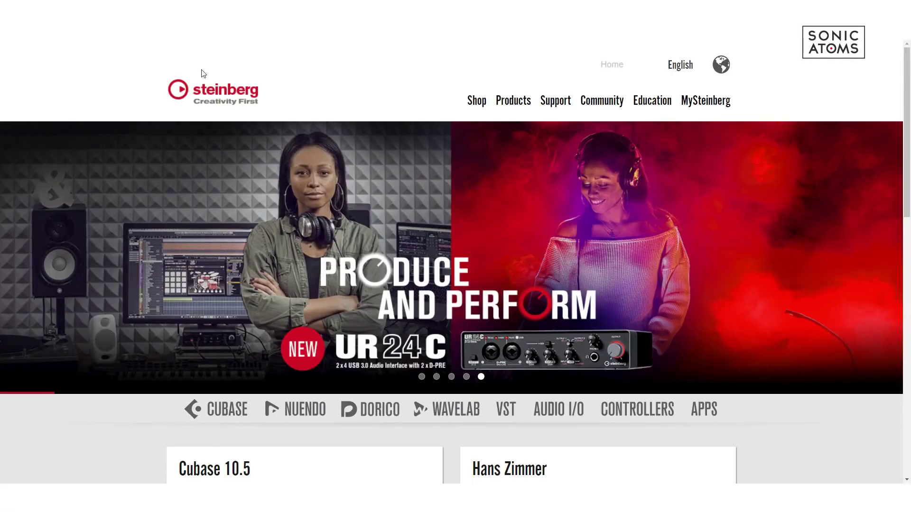
- Choose HALion Sonic SE 3 free under Support > Downloads and request its activation code after signing in
left_click(552, 104)
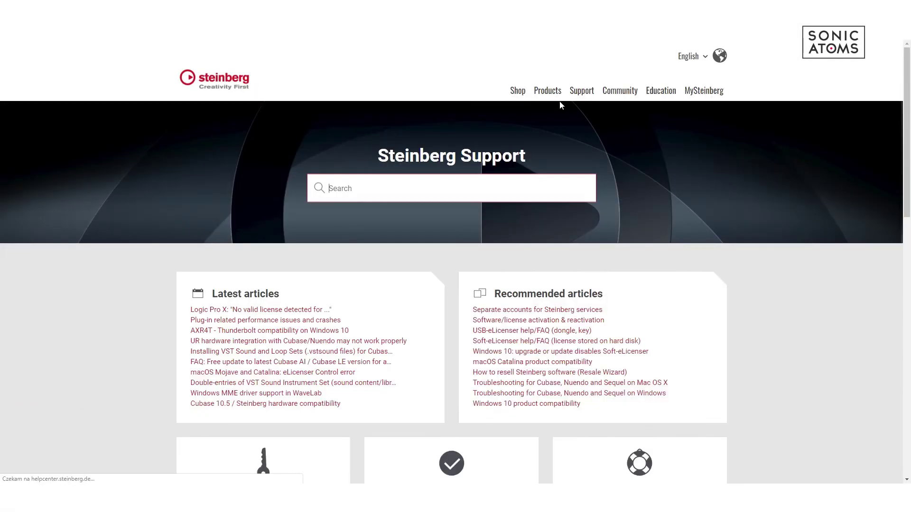
scroll(456, 124, "down", 10)
left_click(457, 125)
scroll(423, 263, "down", 5)
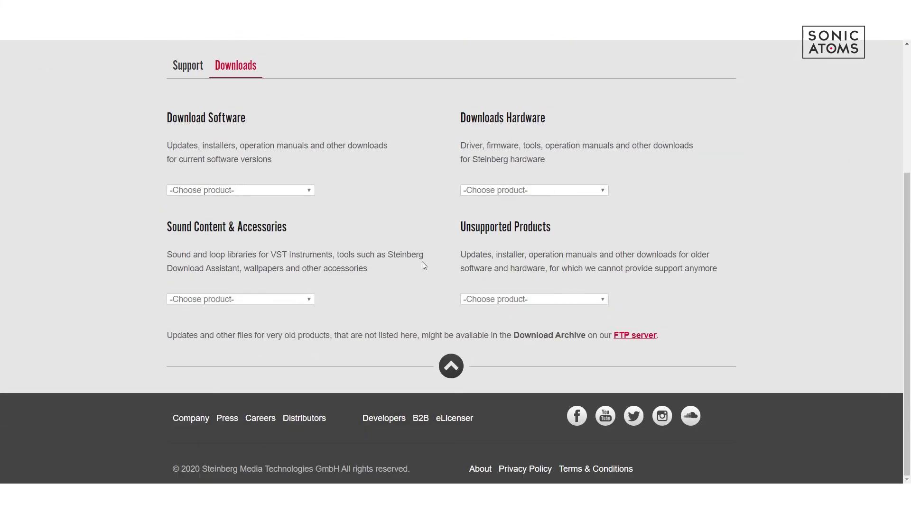
left_click(311, 190)
scroll(279, 303, "down", 10)
scroll(279, 302, "up", 3)
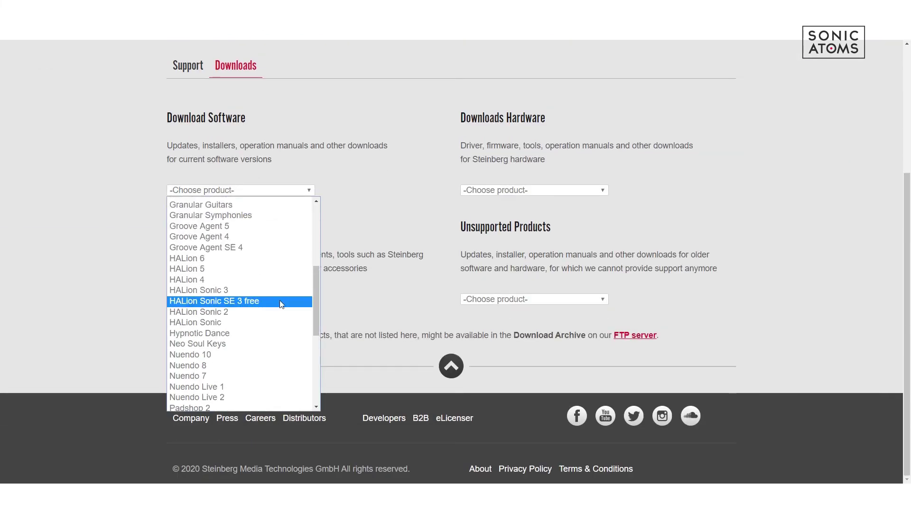
left_click(174, 304)
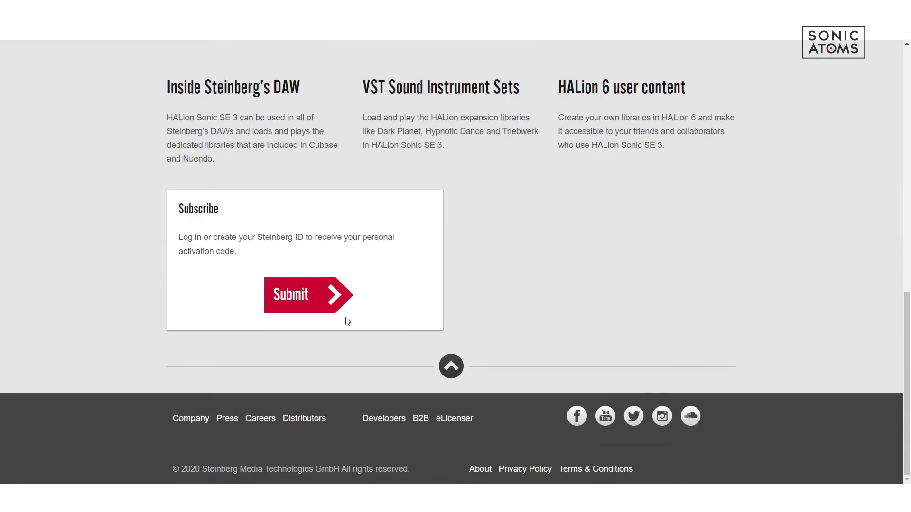
left_click(299, 300)
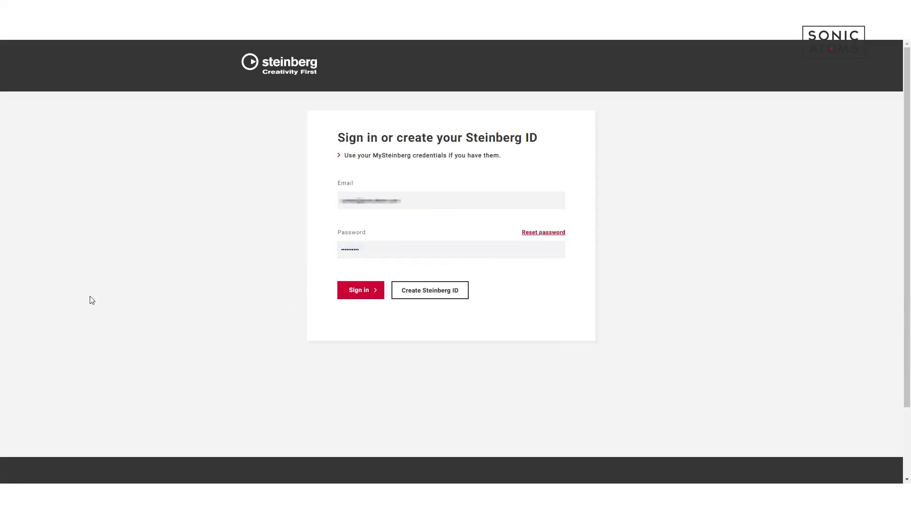
left_click(346, 295)
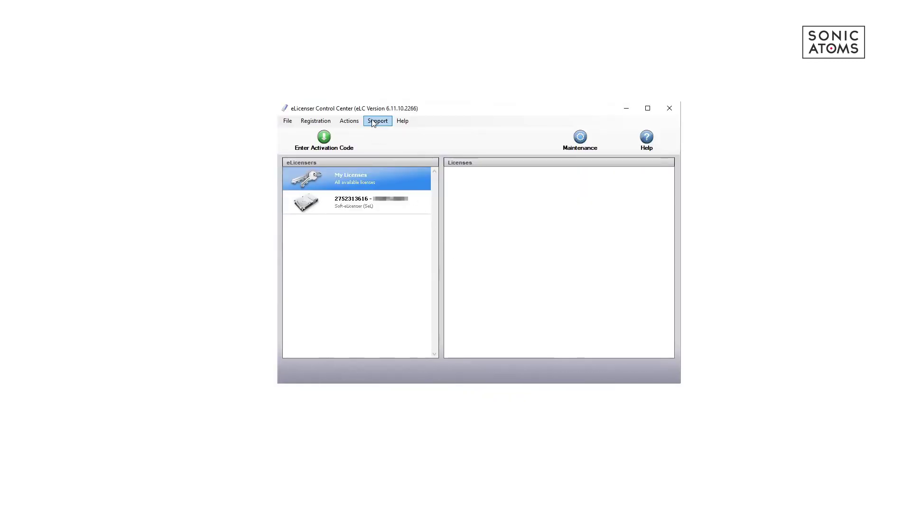
- Enter the HALion Sonic SE 3 activation code and download its license onto the Soft-eLicenser
left_click(350, 121)
left_click(362, 132)
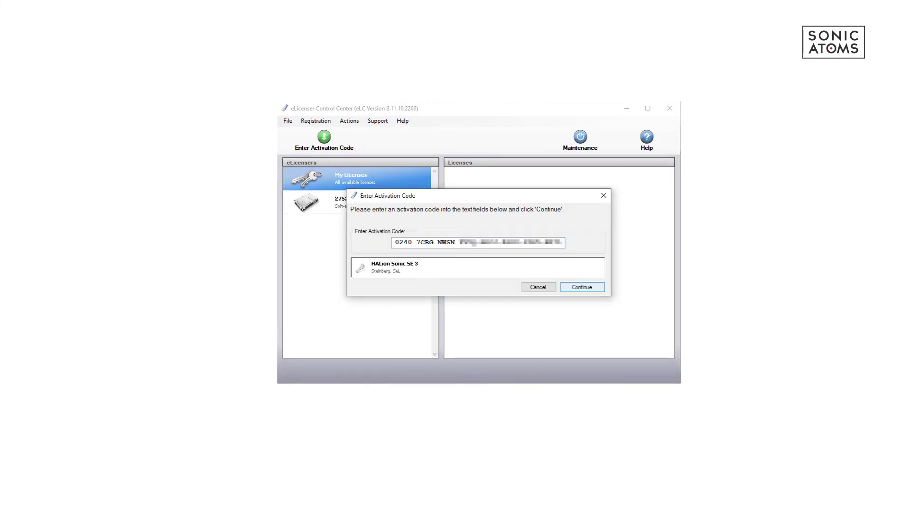
key("Return")
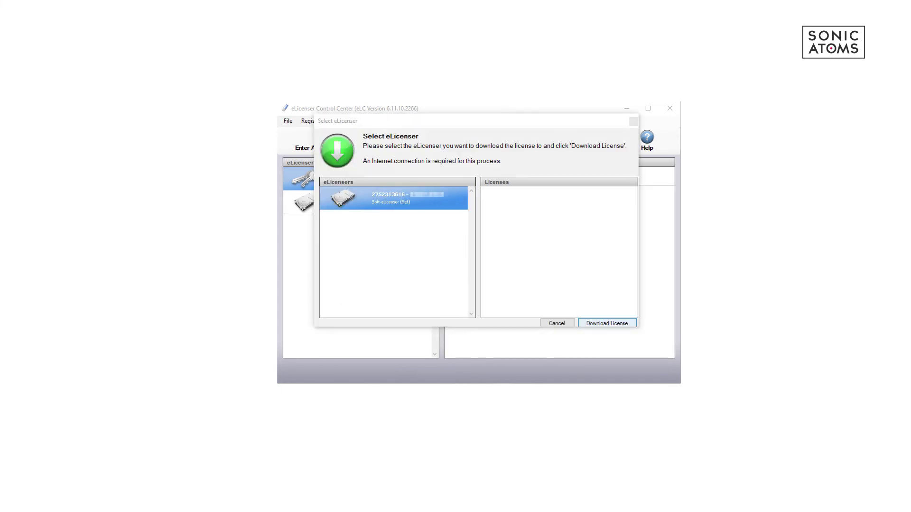
key("Return")
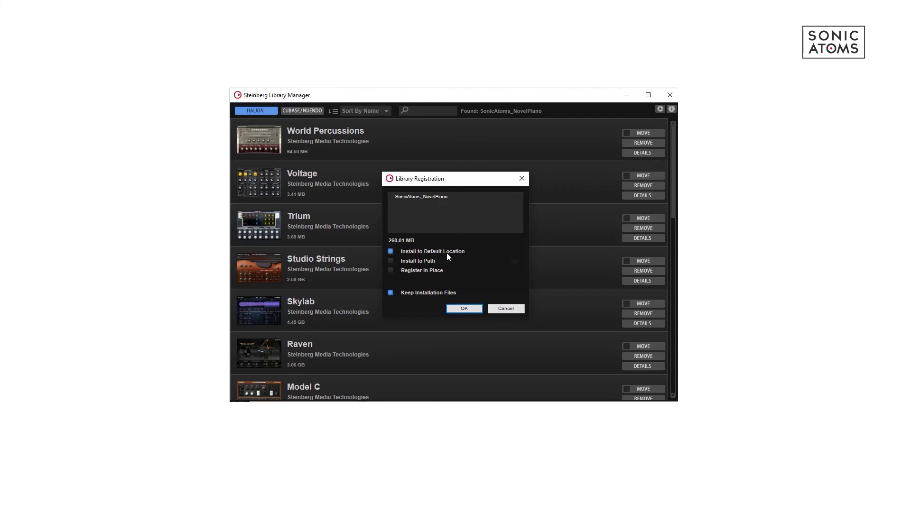
- Register the Novel Piano library to the default location, then scroll to the list's end
left_click(391, 261)
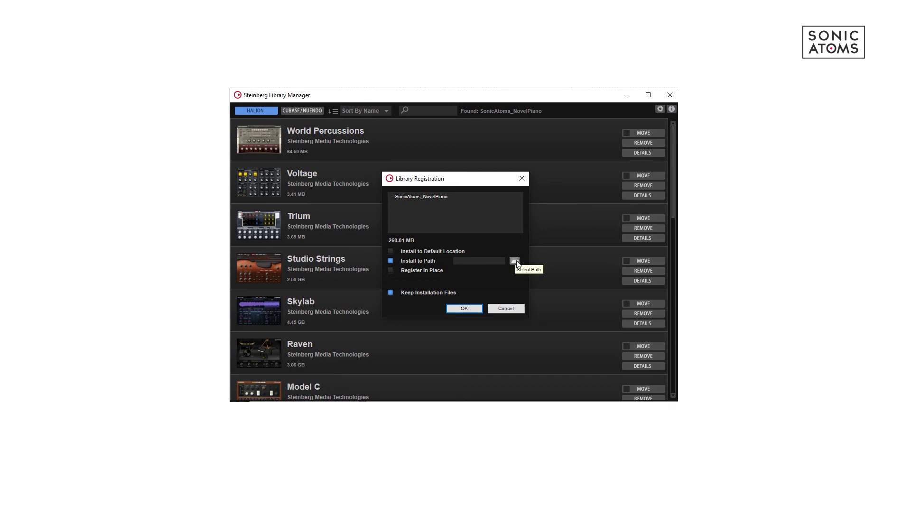
left_click(391, 252)
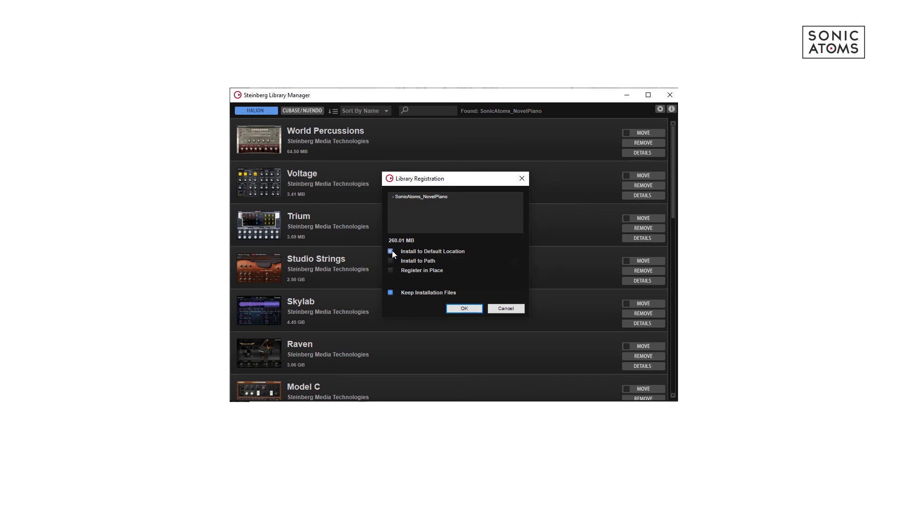
left_click(468, 309)
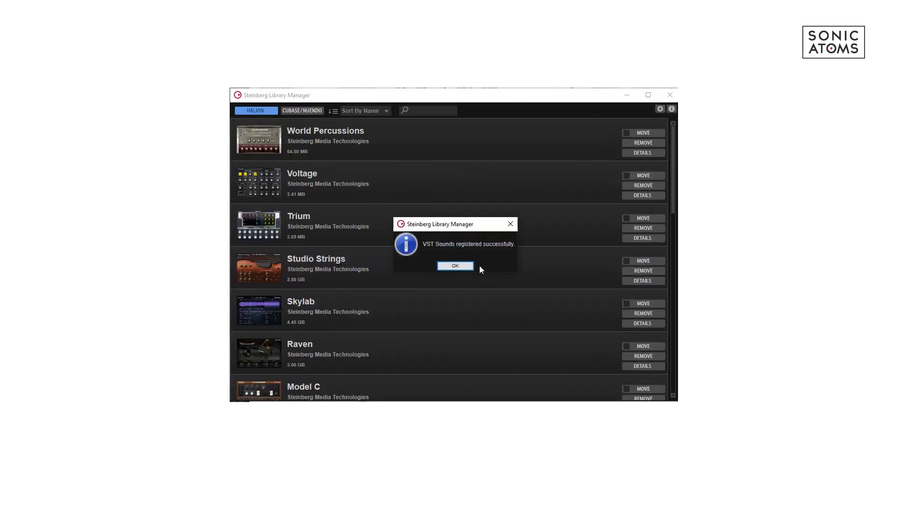
left_click(455, 266)
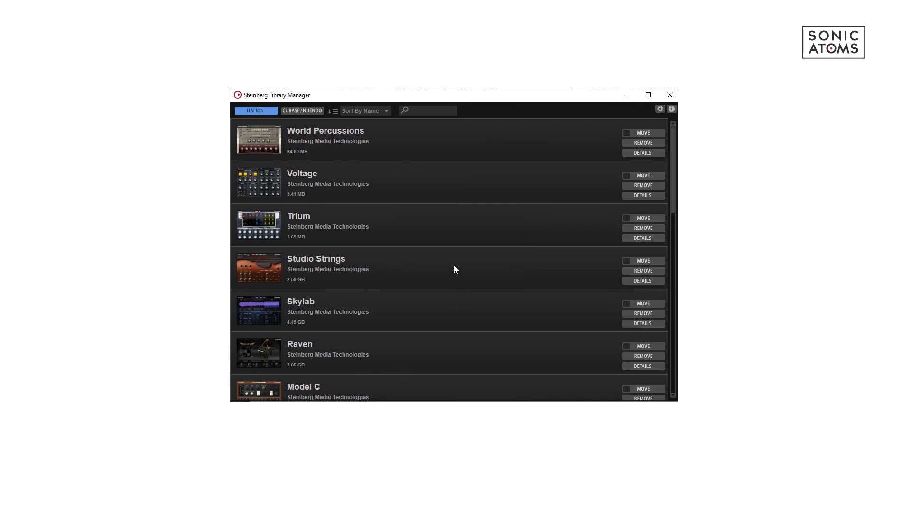
scroll(453, 266, "down", 6)
scroll(451, 269, "down", 5)
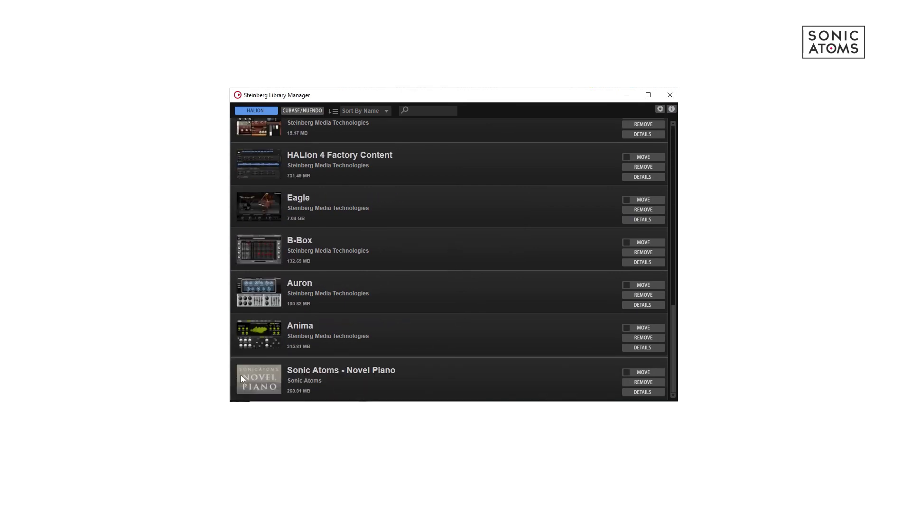